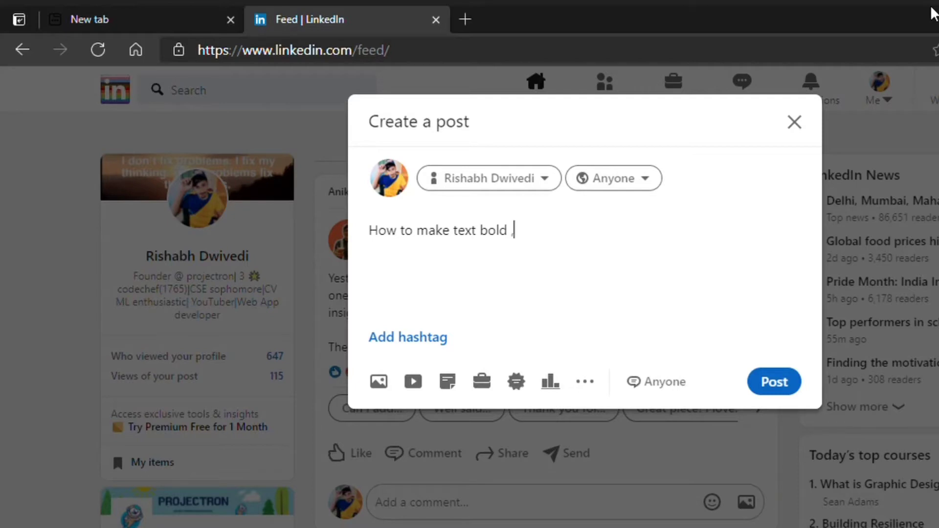
# Complete the draft post as "How to make text bold , italic etc .... oo struck its *Its not working*".
pyautogui.write('italic etc')
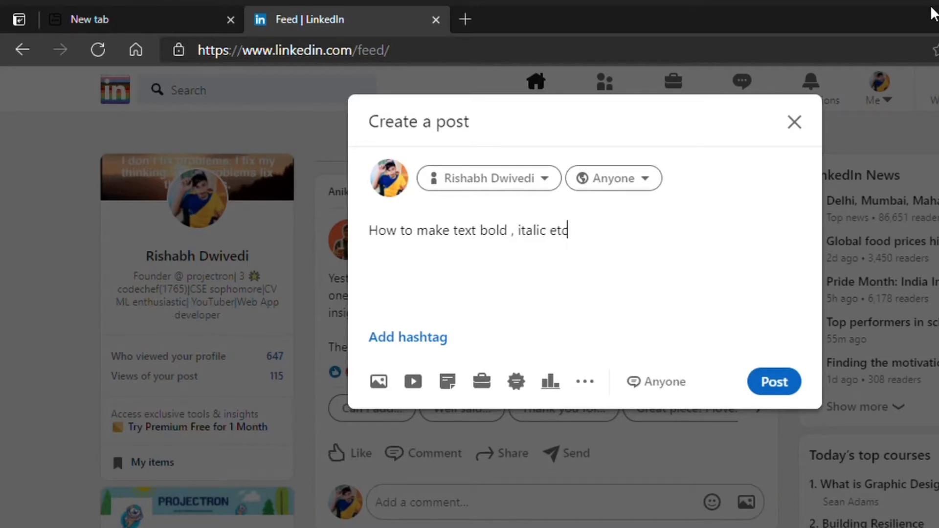
pyautogui.write(' .... oo strick')
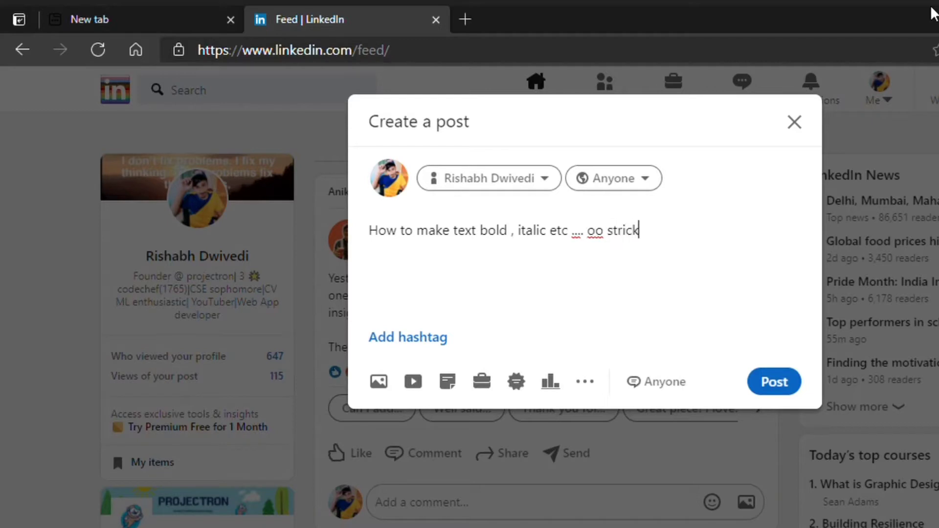
pyautogui.press('BackSpace')
pyautogui.press('BackSpace')
pyautogui.press('BackSpace')
pyautogui.write('uck')
pyautogui.write(' its ')
pyautogui.write('**')
pyautogui.write('Its ')
pyautogui.write('n')
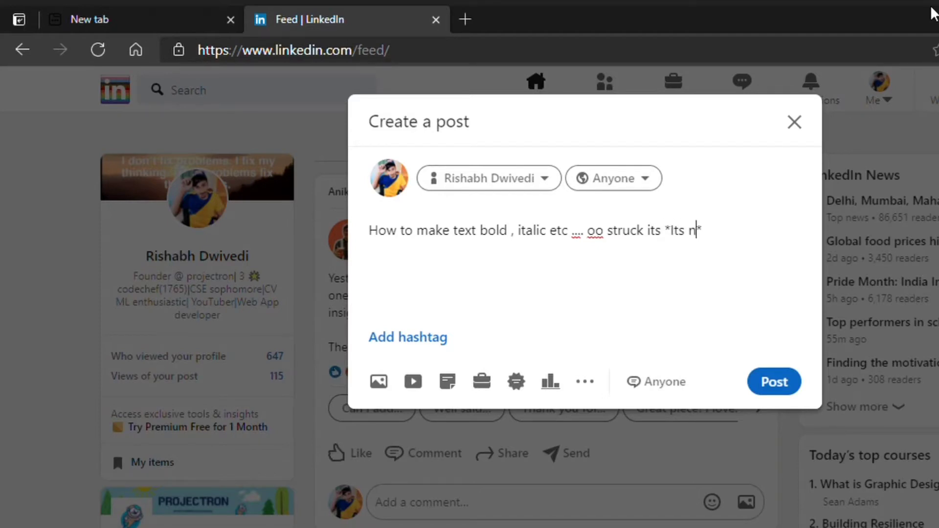
pyautogui.write('ot working')
# Replace the draft post text with "Don't worry I have a hack ;-)".
pyautogui.hotkey('ctrl', 'a')
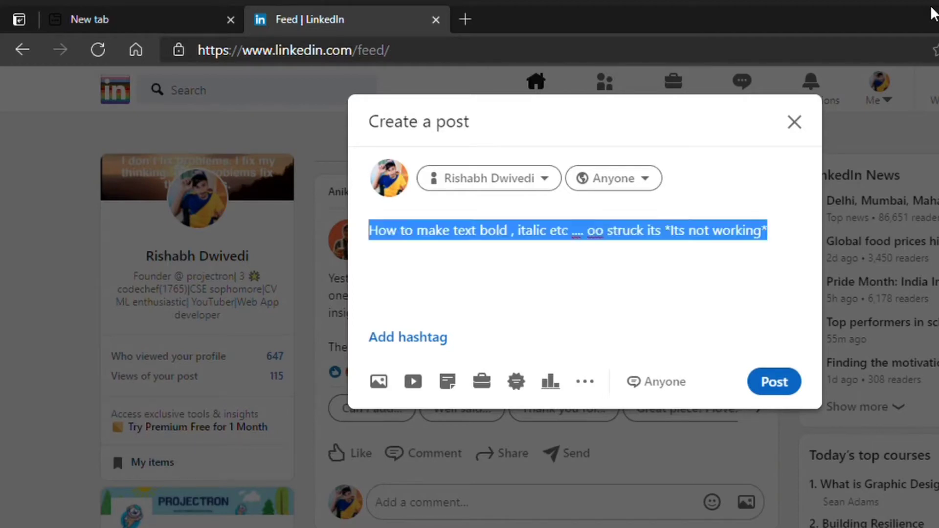
pyautogui.press('BackSpace')
pyautogui.write('D')
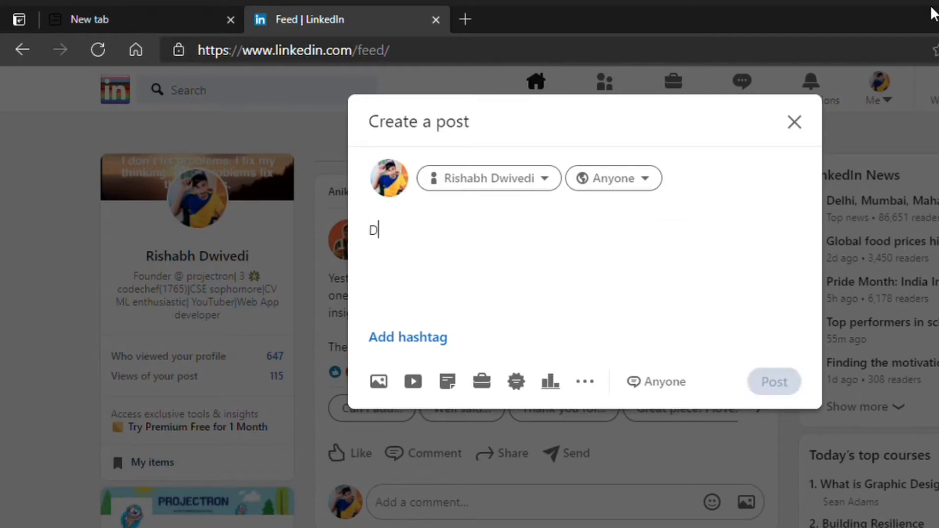
pyautogui.write("on't")
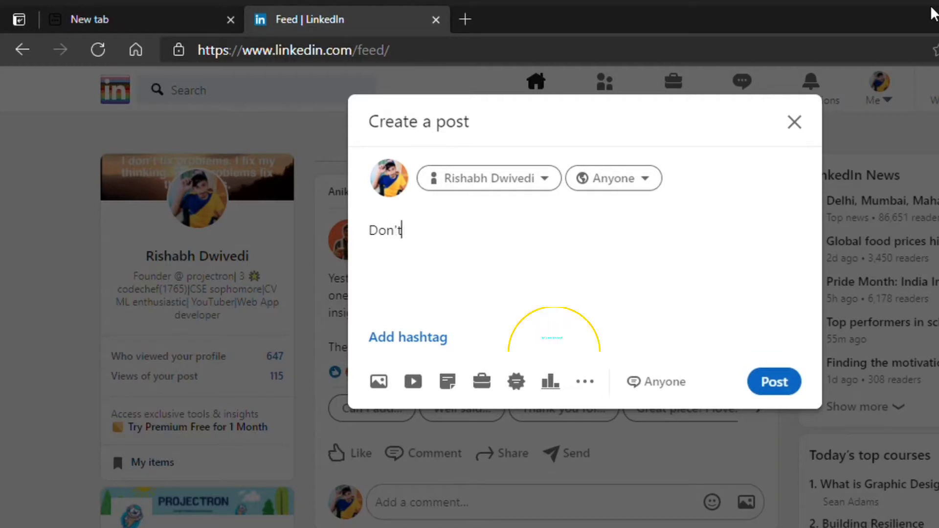
pyautogui.write(' worry')
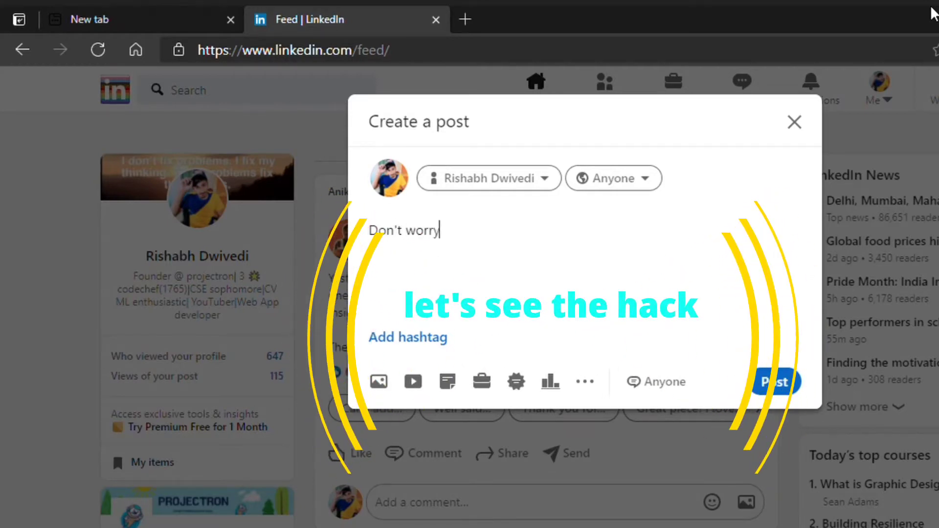
pyautogui.write(' I have a had')
pyautogui.write('k ;-)')
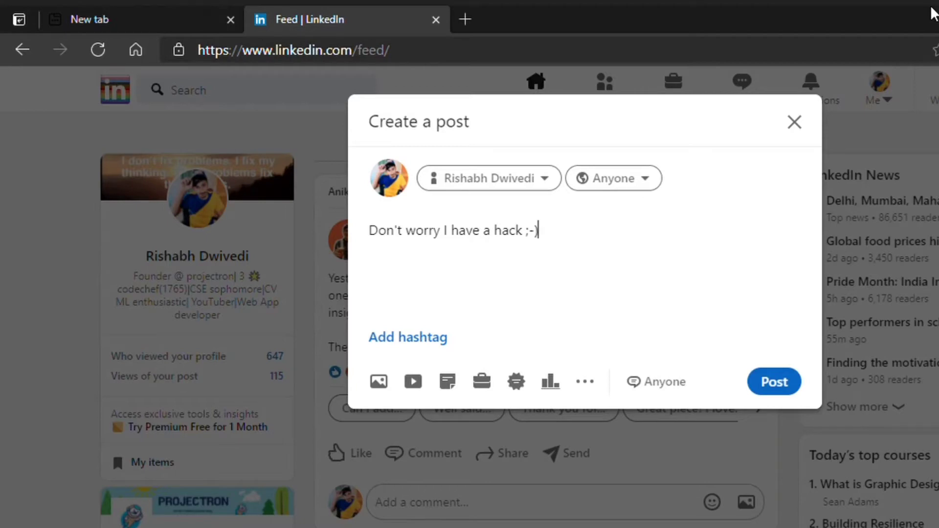
# Clear the draft post and write "Let's test this sentence" in its place.
pyautogui.press('BackSpace')
pyautogui.press('BackSpace')
pyautogui.press('BackSpace')
pyautogui.press('BackSpace')
pyautogui.press('BackSpace')
pyautogui.press('BackSpace')
pyautogui.press('BackSpace')
pyautogui.press('BackSpace')
pyautogui.press('BackSpace')
pyautogui.press('BackSpace')
pyautogui.press('BackSpace')
pyautogui.press('BackSpace')
pyautogui.press('BackSpace')
pyautogui.press('BackSpace')
pyautogui.press('BackSpace')
pyautogui.press('BackSpace')
pyautogui.press('BackSpace')
pyautogui.press('BackSpace')
pyautogui.press('BackSpace')
pyautogui.press('BackSpace')
pyautogui.press('BackSpace')
pyautogui.press('BackSpace')
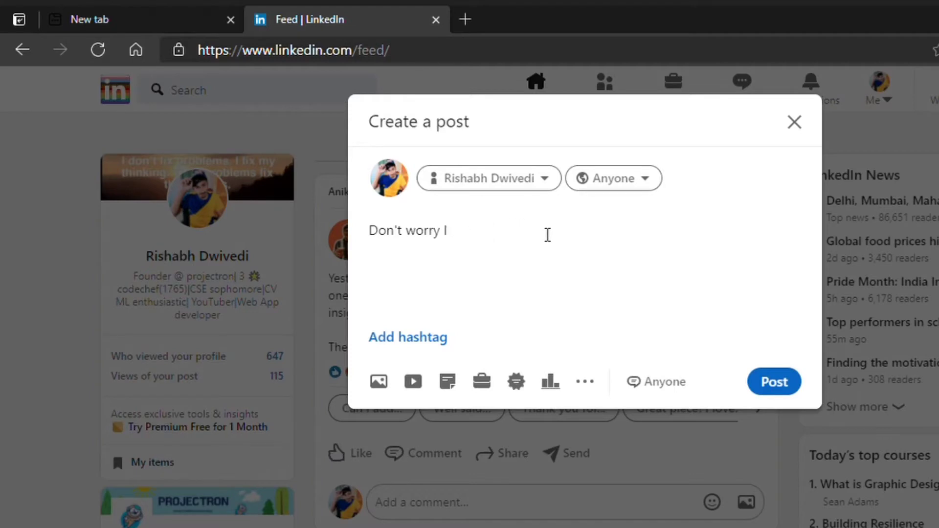
pyautogui.write('Let')
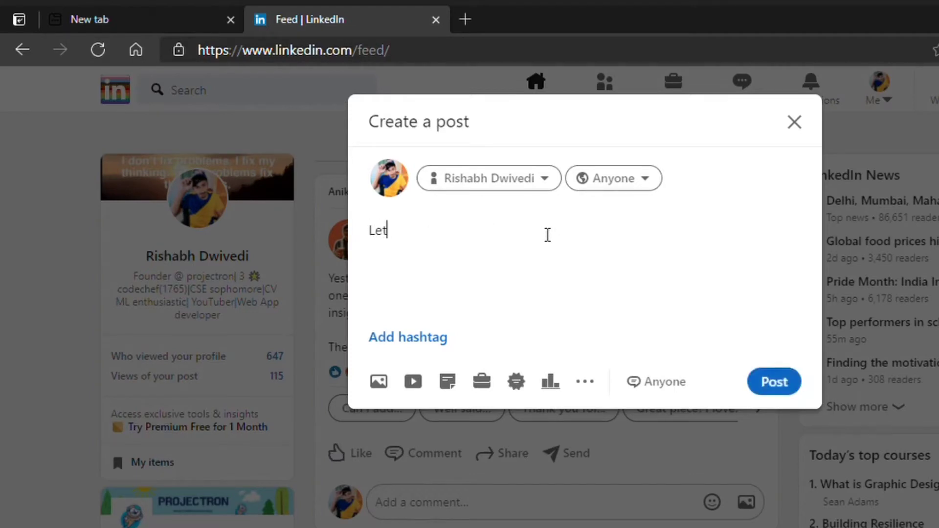
pyautogui.write("'s test this se")
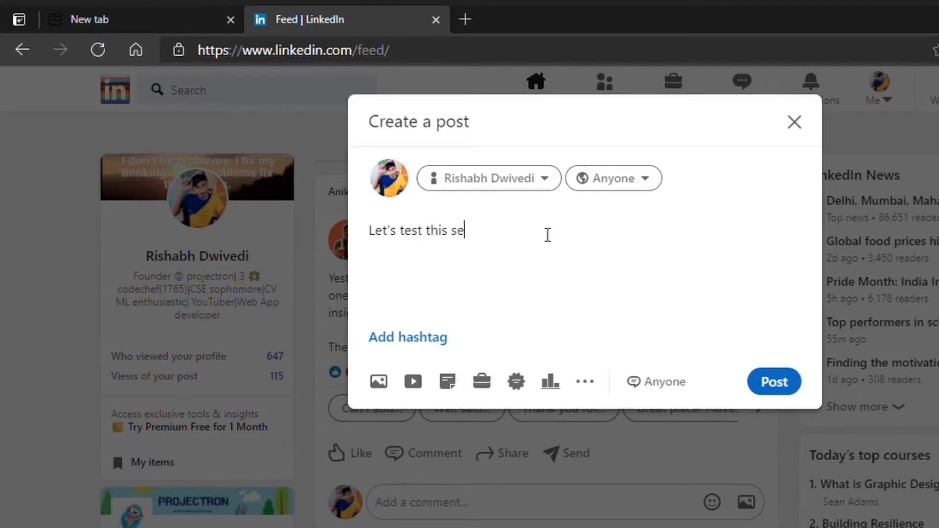
pyautogui.write('ntence')
pyautogui.hotkey('ctrl', 'a')
pyautogui.click(558, 239)
# Search the web for "unicode text converter" in the empty browser tab.
pyautogui.click(181, 13)
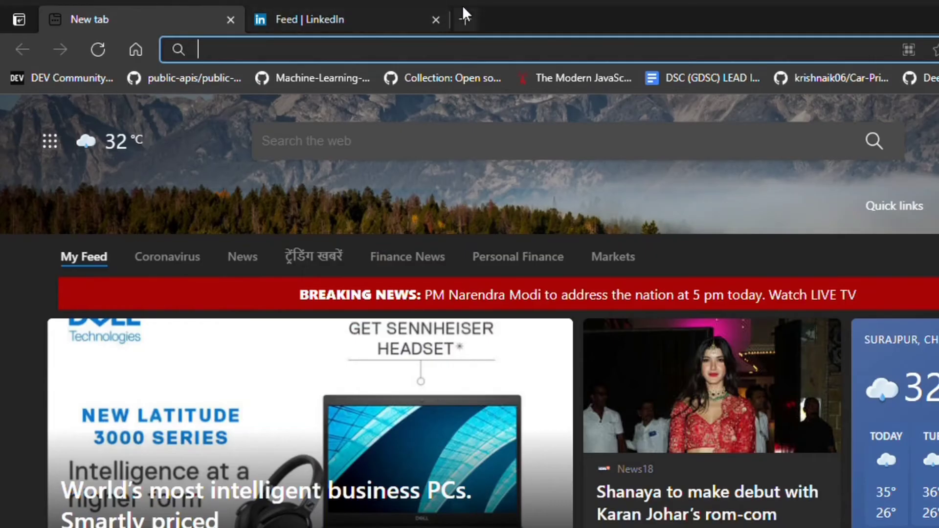
pyautogui.write('uni')
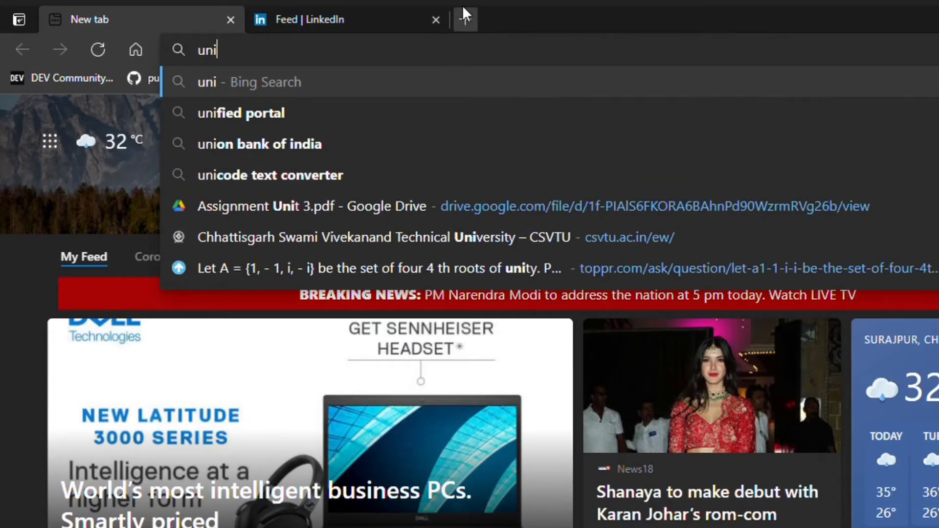
pyautogui.press('Down')
pyautogui.press('Down')
pyautogui.press('Down')
pyautogui.press('Return')
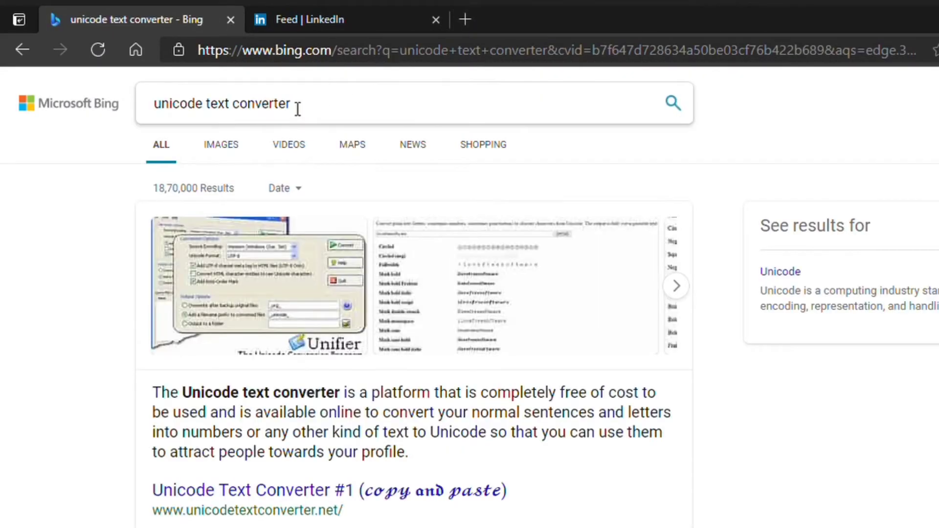
# Open the "Unicode Text Converter - Qaz" page from the search results.
pyautogui.moveTo(298, 109); pyautogui.dragTo(153, 116)
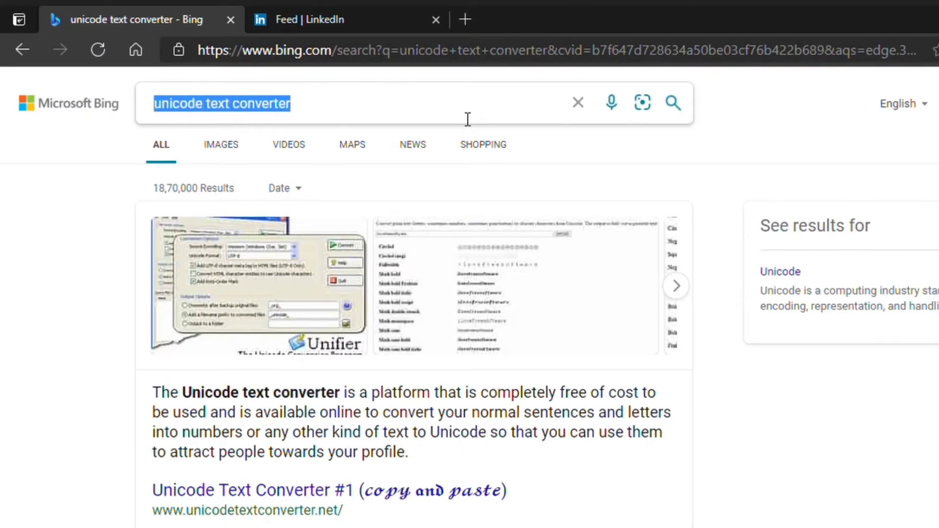
pyautogui.scroll(-3, 465, 120)
pyautogui.scroll(-7, 404, 384)
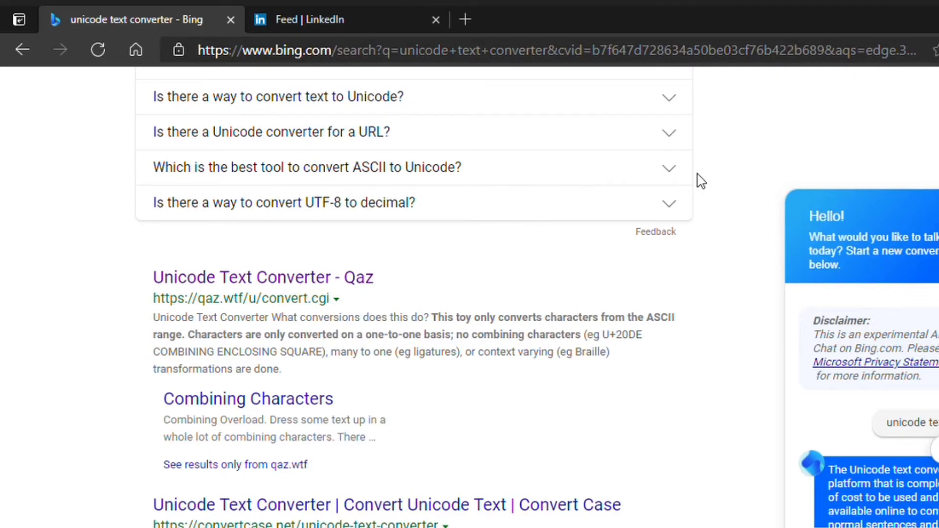
pyautogui.hotkey('ctrl', '+')
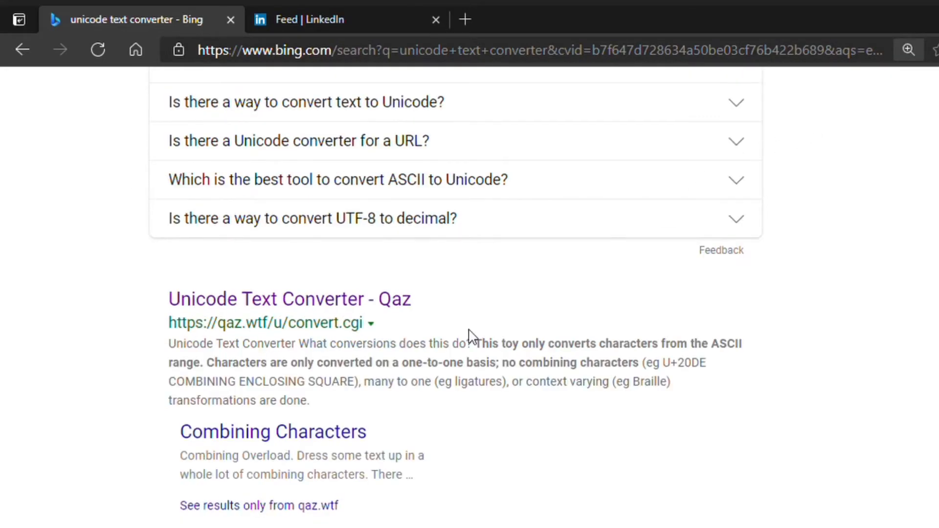
pyautogui.scroll(-1, 350, 283)
pyautogui.click(332, 277)
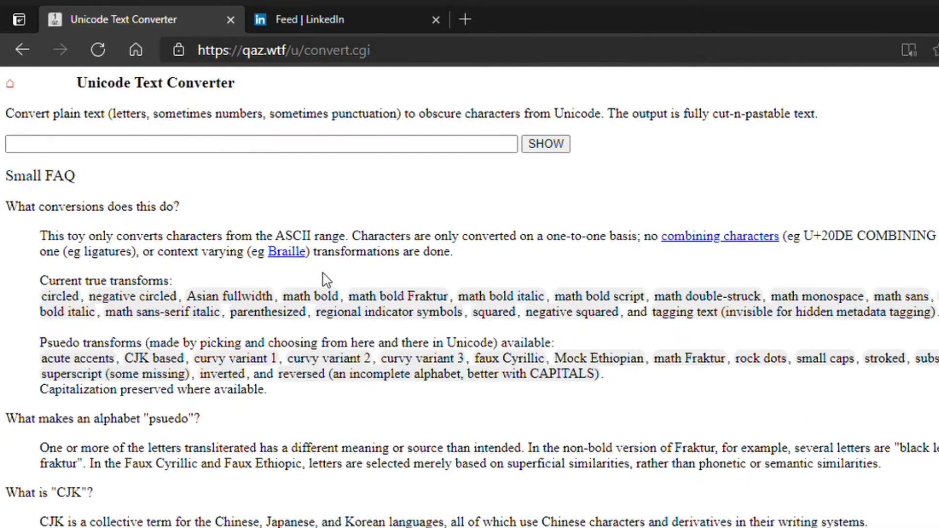
# Return to the LinkedIn draft post and copy the whole sentence "Let's test this sentence".
pyautogui.click(406, 7)
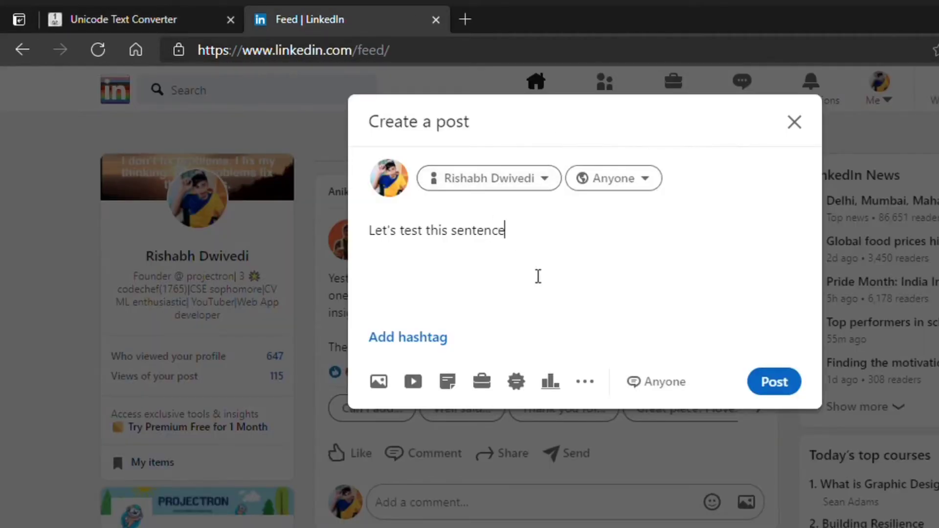
pyautogui.hotkey('ctrl', 'a')
pyautogui.hotkey('ctrl', 'c')
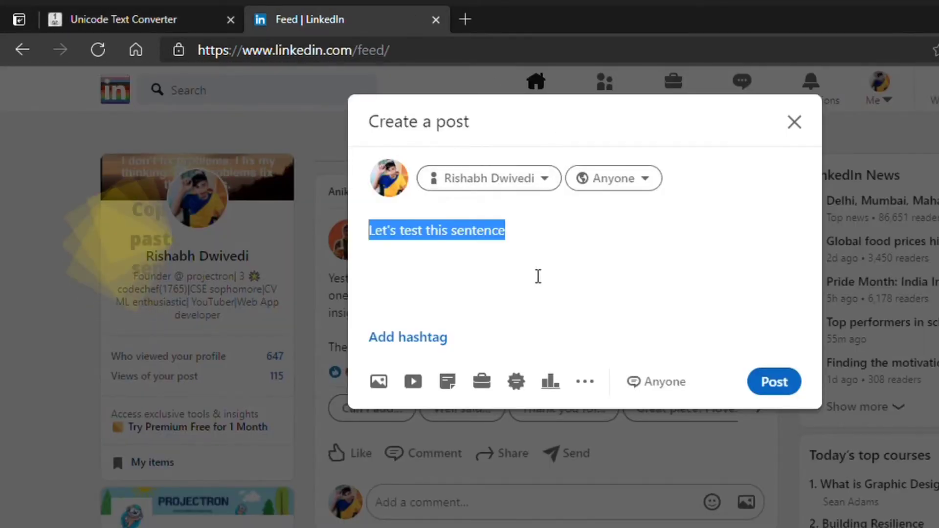
pyautogui.click(538, 274)
pyautogui.write('(')
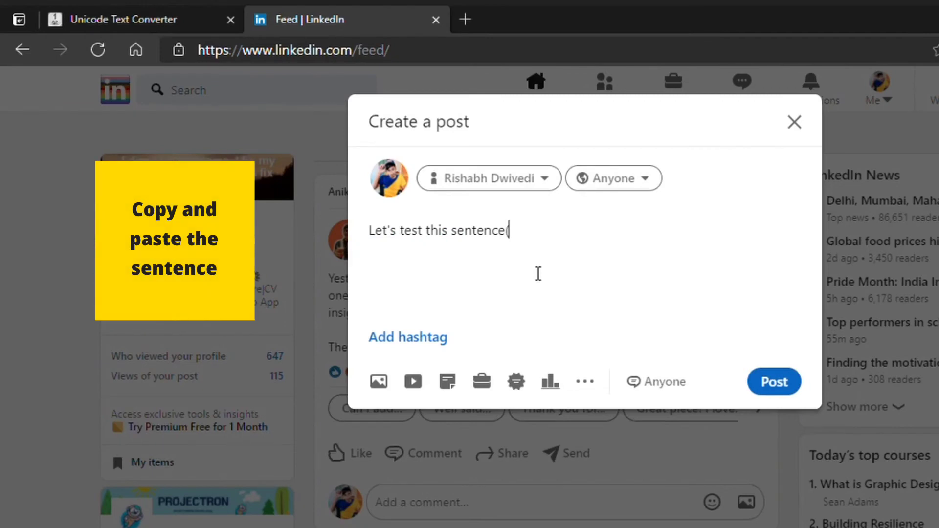
pyautogui.write('Copy this')
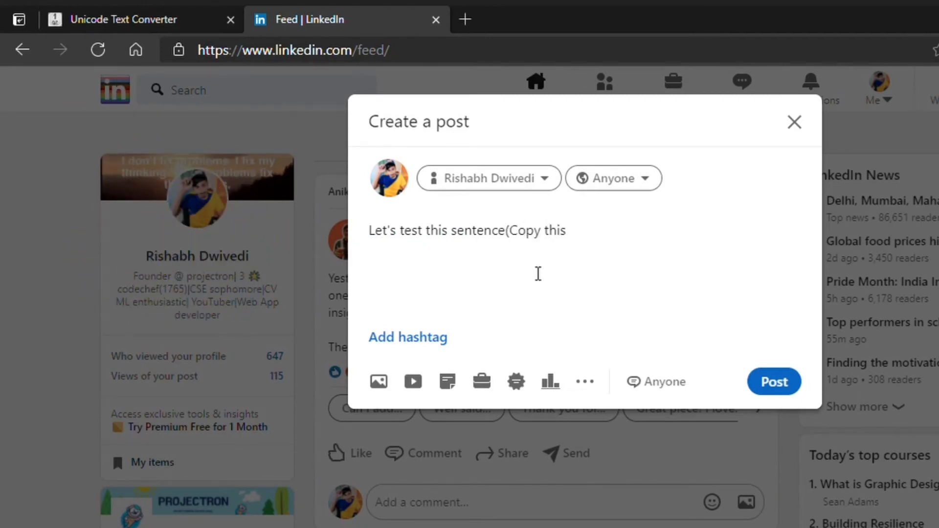
pyautogui.press('BackSpace')
pyautogui.press('BackSpace')
pyautogui.press('BackSpace')
pyautogui.press('BackSpace')
pyautogui.press('BackSpace')
pyautogui.press('BackSpace')
pyautogui.press('BackSpace')
# Paste the copied sentence into the Unicode Text Converter's text field and show its conversions.
pyautogui.click(149, 5)
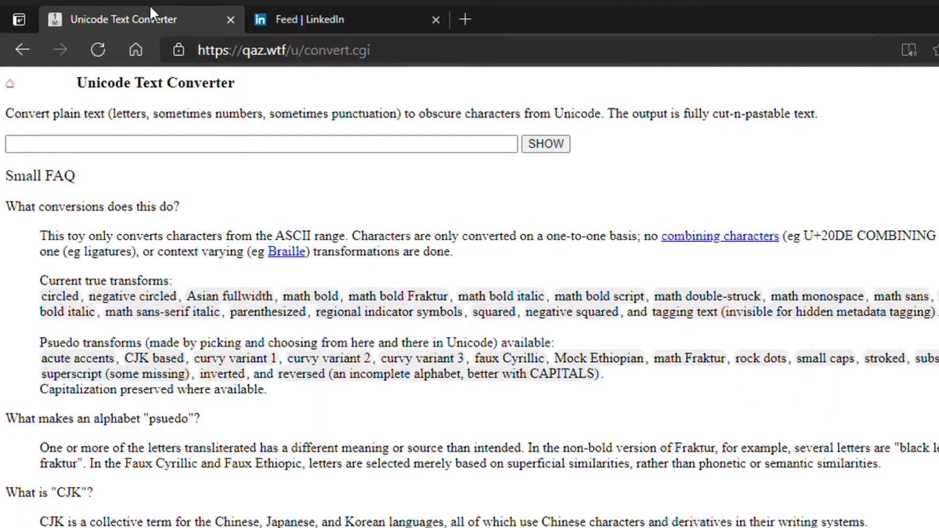
pyautogui.click(143, 150)
pyautogui.click(143, 150)
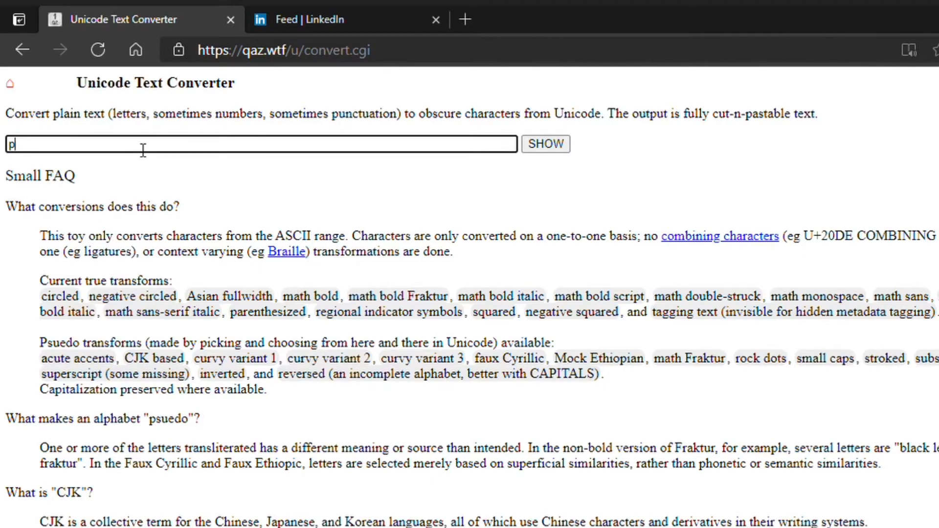
pyautogui.write('paste here')
pyautogui.hotkey('ctrl', 'a')
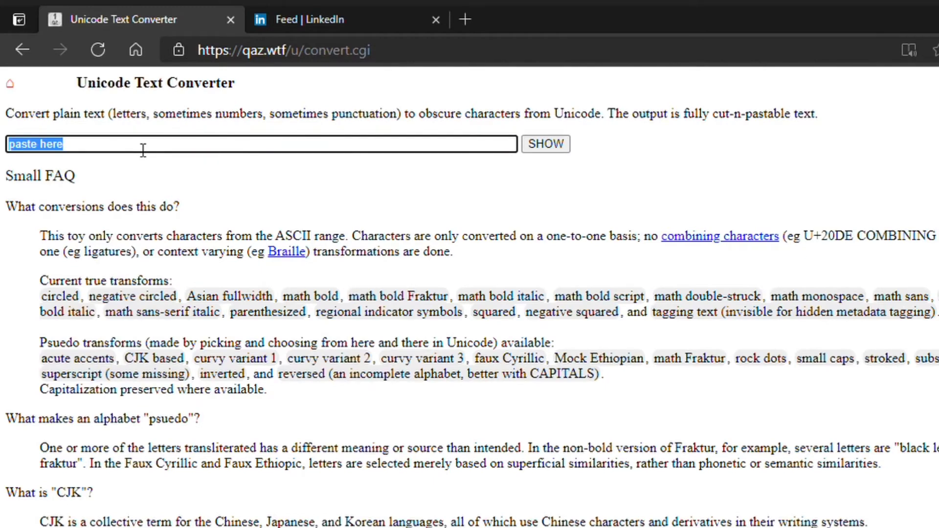
pyautogui.hotkey('ctrl', 'v')
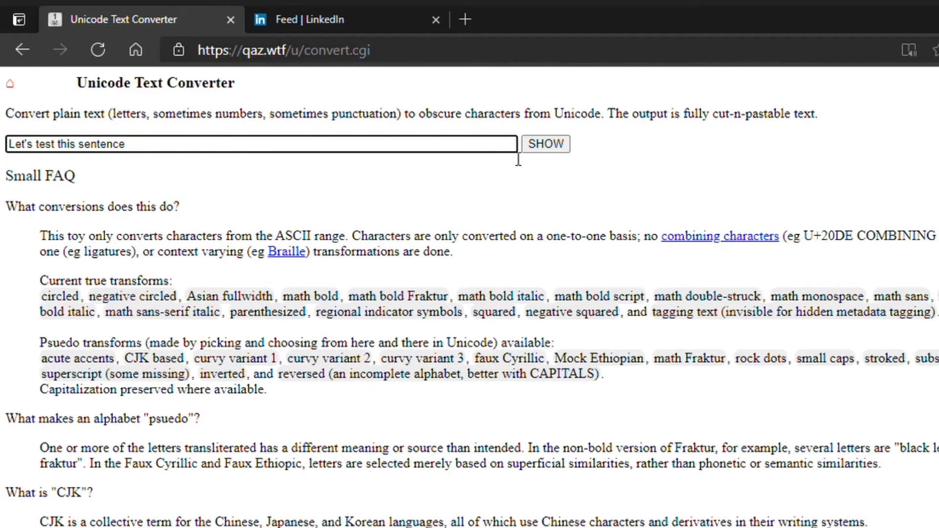
pyautogui.click(539, 157)
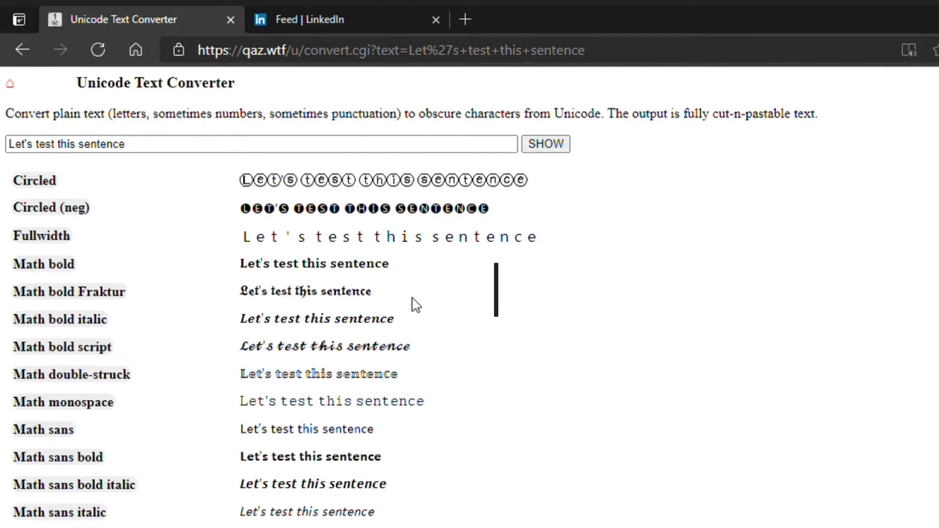
# Select the Math sans bold version of the sentence in the conversion results for copying.
pyautogui.scroll(-1, 413, 302)
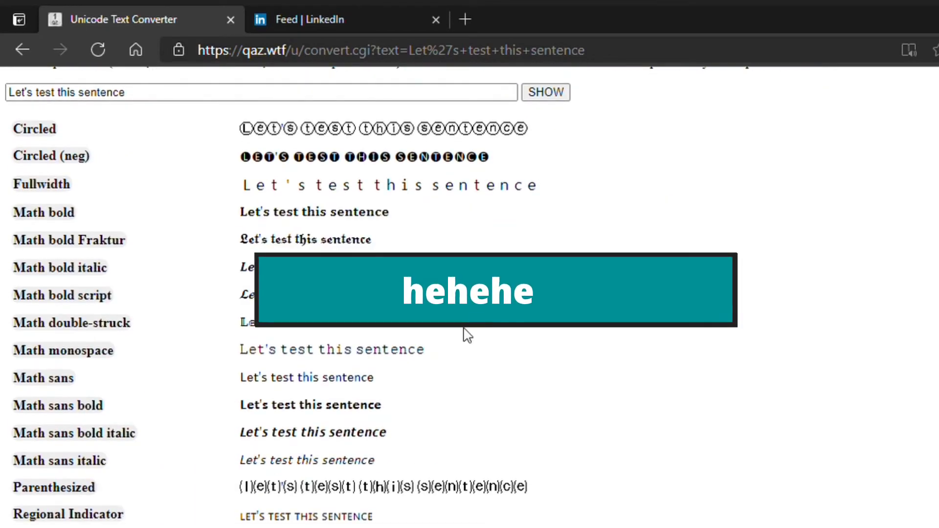
pyautogui.scroll(-4, 465, 331)
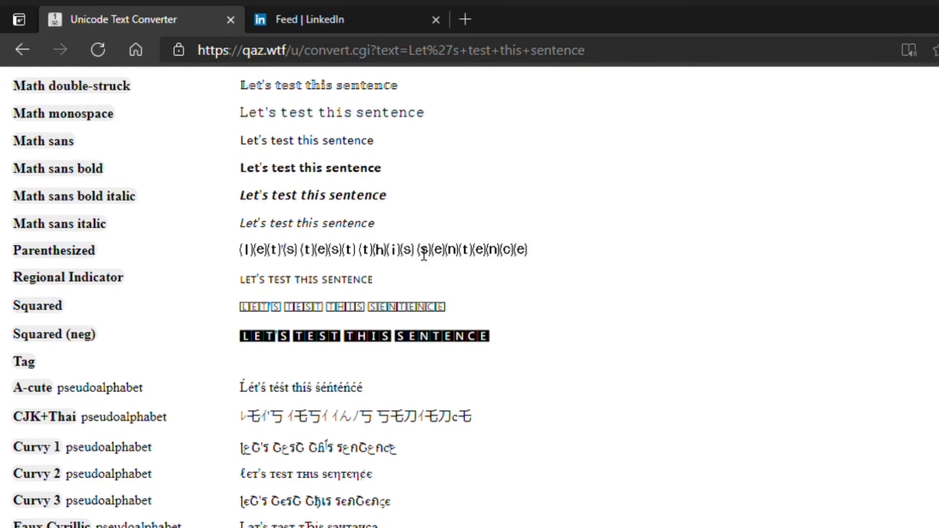
pyautogui.scroll(-8, 424, 253)
pyautogui.scroll(11, 424, 253)
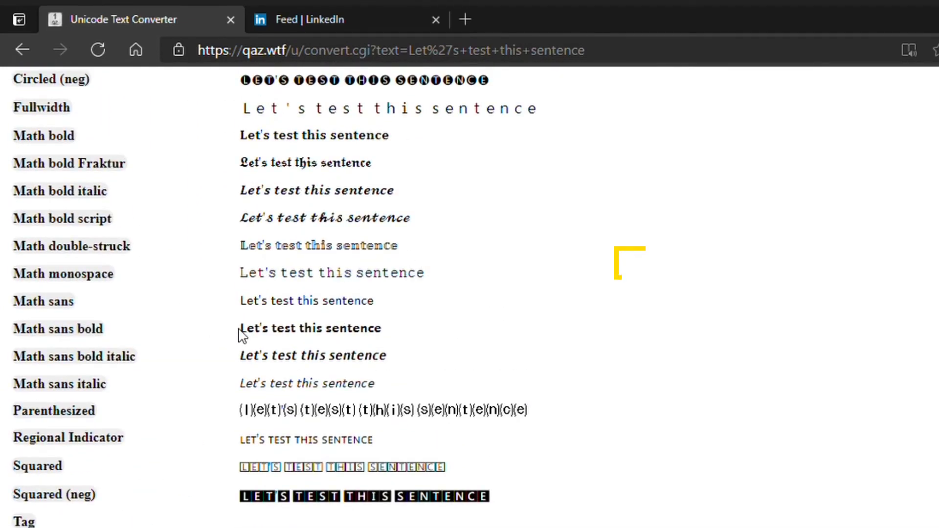
pyautogui.moveTo(240, 334); pyautogui.dragTo(387, 334)
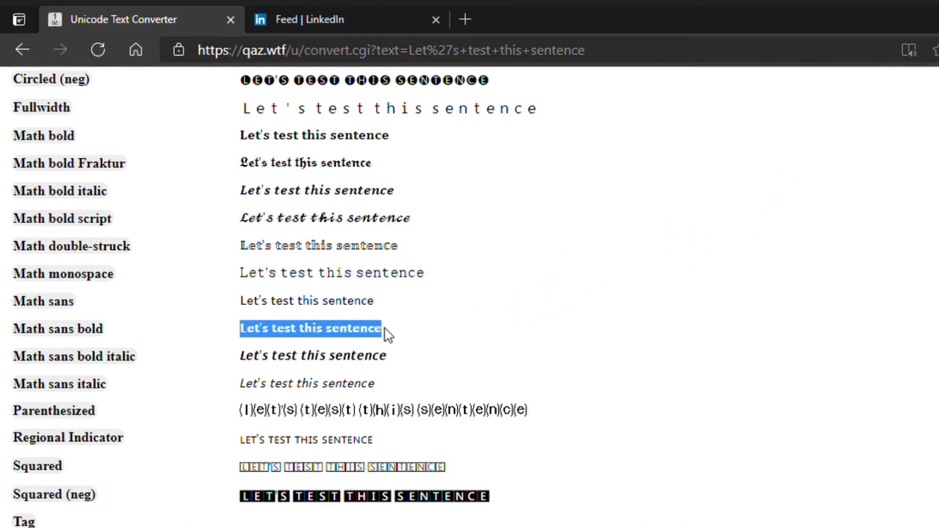
# Replace the plain sentence in the LinkedIn draft post with the copied Math sans bold version, followed by "...".
pyautogui.click(367, 9)
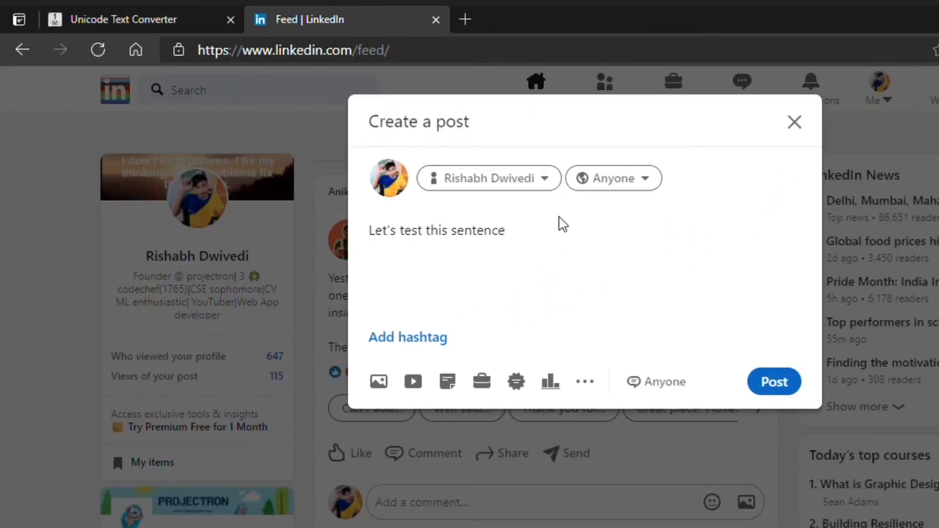
pyautogui.hotkey('ctrl', 'a')
pyautogui.hotkey('ctrl', 'c')
pyautogui.press('BackSpace')
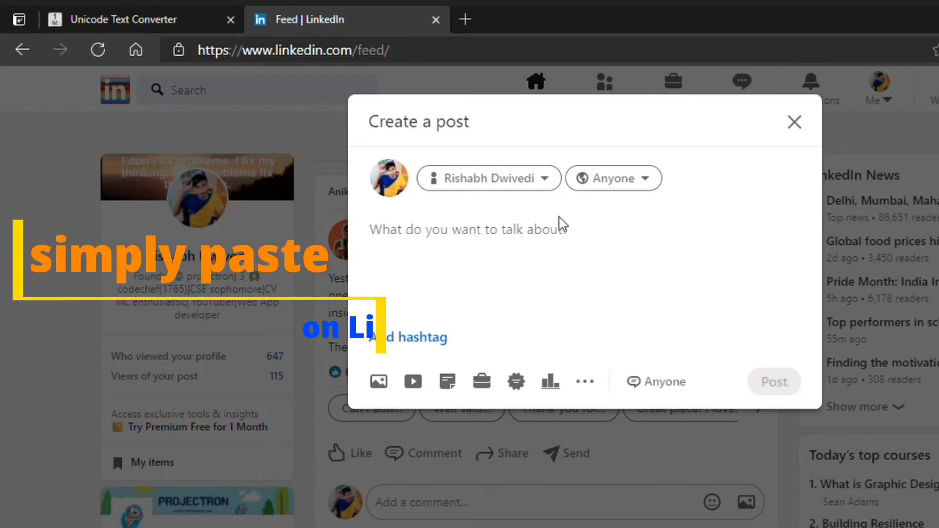
pyautogui.hotkey('ctrl', 'v')
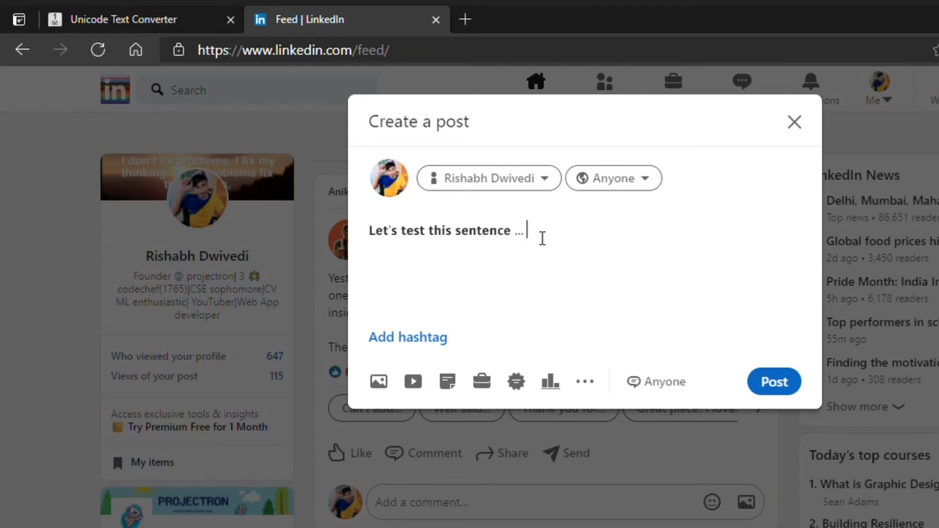
# Continue the bold sentence's line with "it become bold" and add a separate paragraph reading "Check this hack and make your post".
pyautogui.write('it become bold :-')
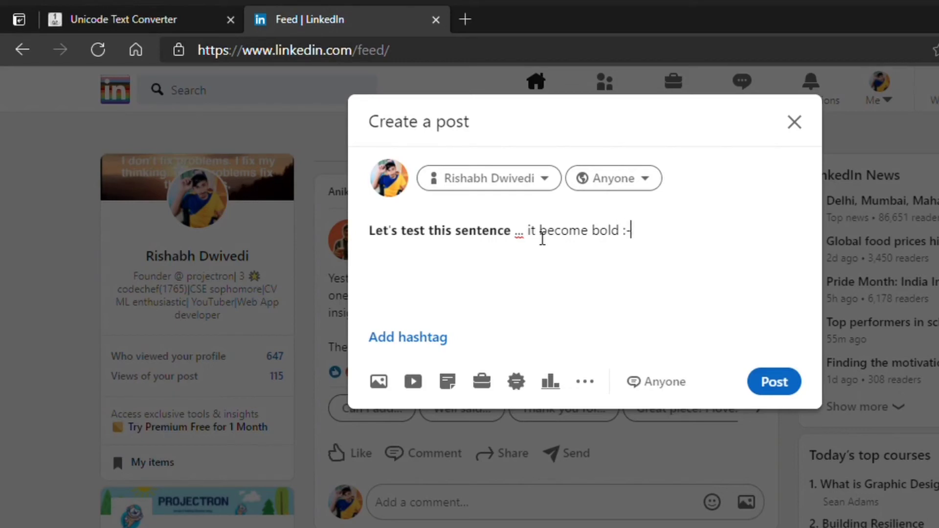
pyautogui.write('D')
pyautogui.write('Te')
pyautogui.write('Check th')
pyautogui.write('is hav')
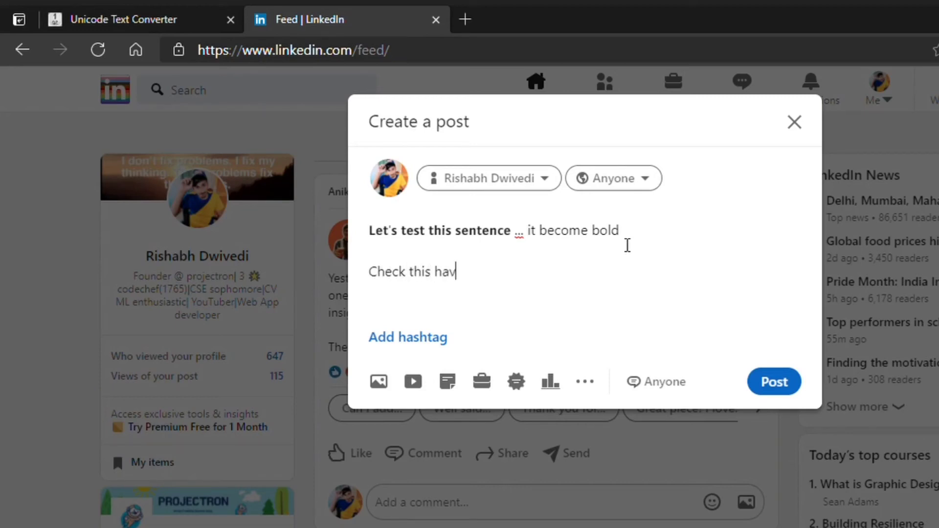
pyautogui.press('BackSpace')
pyautogui.write('ck and make you')
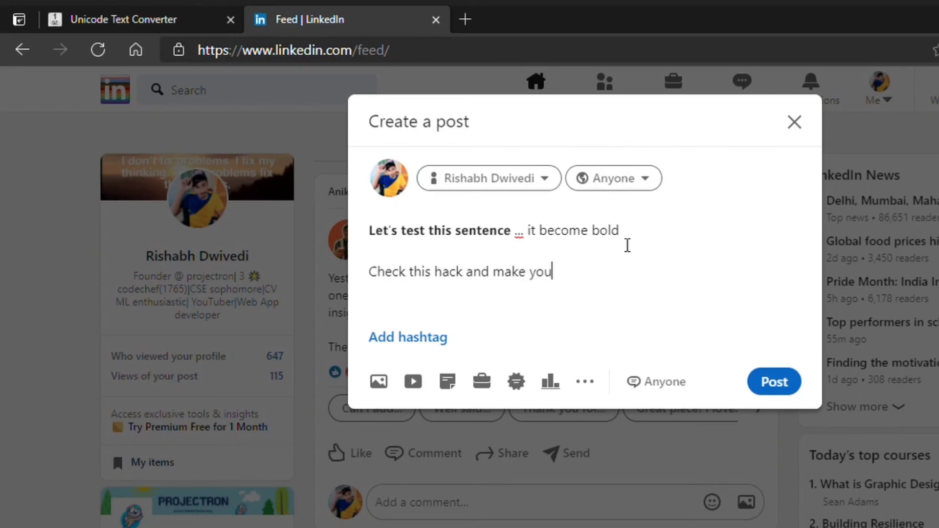
pyautogui.write('r post')
# Return to the Unicode Text Converter, replace its input text with "Bold" and show the conversions.
pyautogui.click(154, 7)
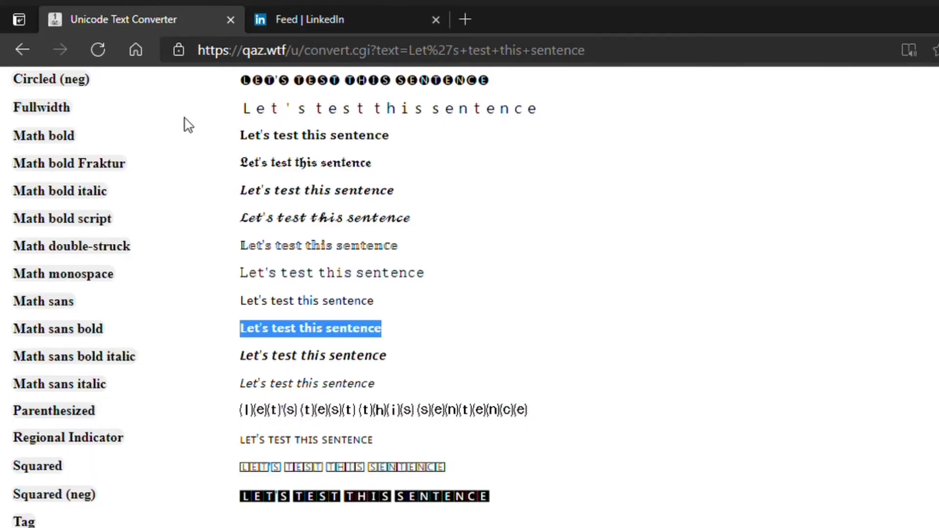
pyautogui.click(153, 152)
pyautogui.hotkey('ctrl', 'a')
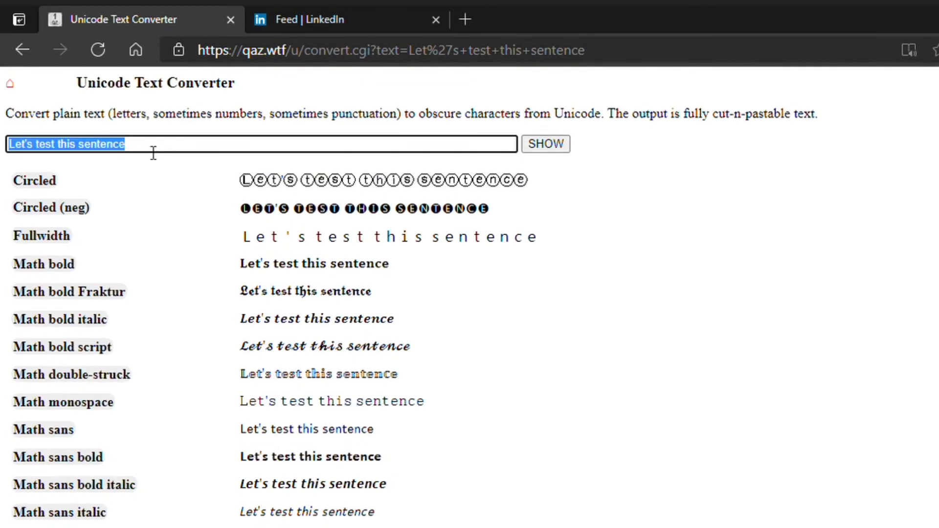
pyautogui.write('Bold')
pyautogui.click(538, 145)
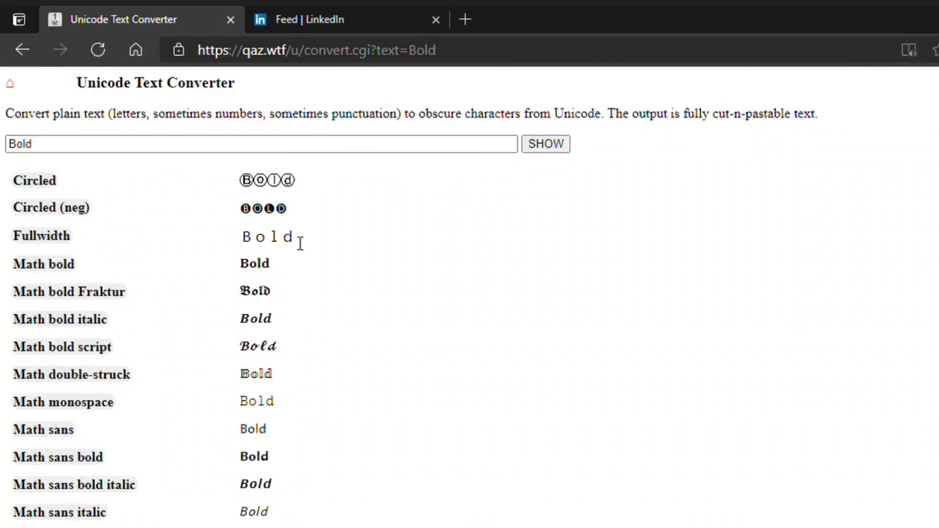
# Copy the Math bold version of "Bold" and paste it at the end of the LinkedIn draft's "Check this hack" line.
pyautogui.moveTo(271, 266)
pyautogui.mouseDown()
pyautogui.moveTo(237, 268)
pyautogui.moveTo(277, 272)
pyautogui.mouseUp()
pyautogui.click(404, 30)
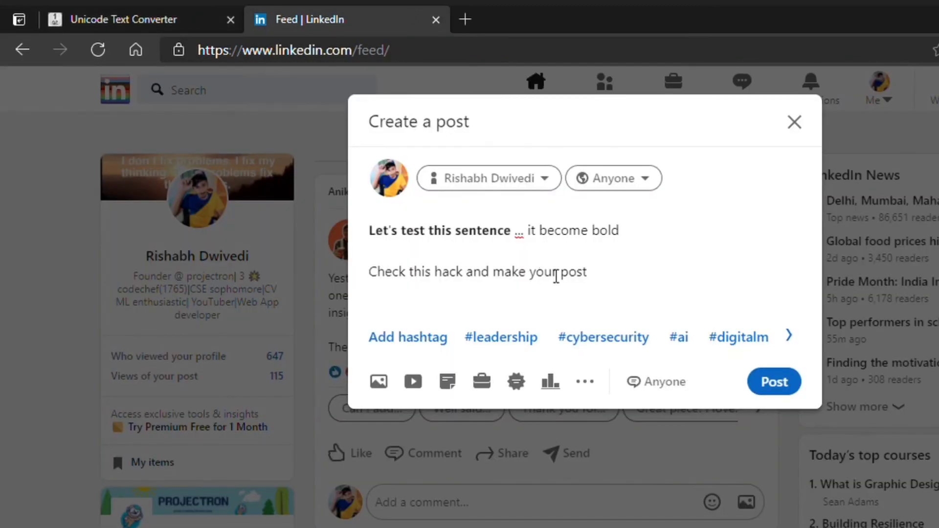
pyautogui.write('𝐁𝐨𝐥𝐝')
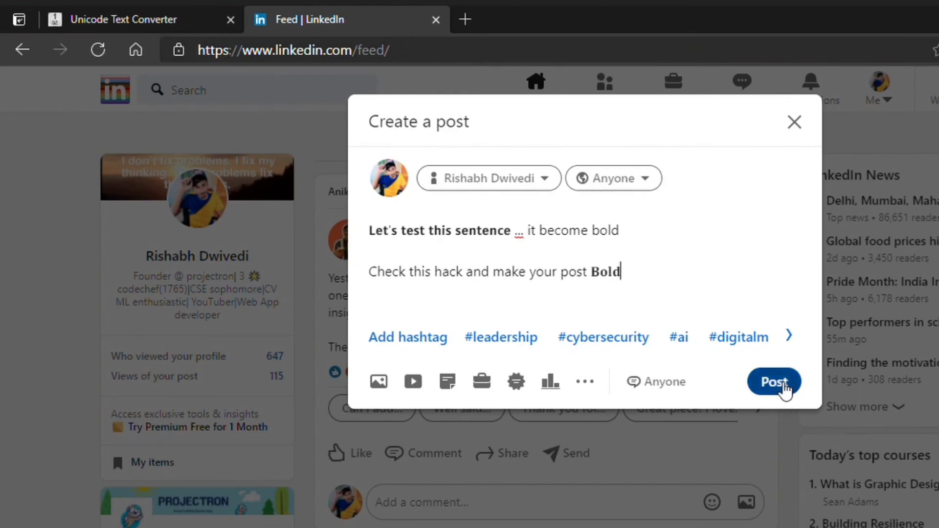
# Add a closing paragraph reading "Thanks everyone" to the draft post, separated by a blank line.
pyautogui.press('Return')
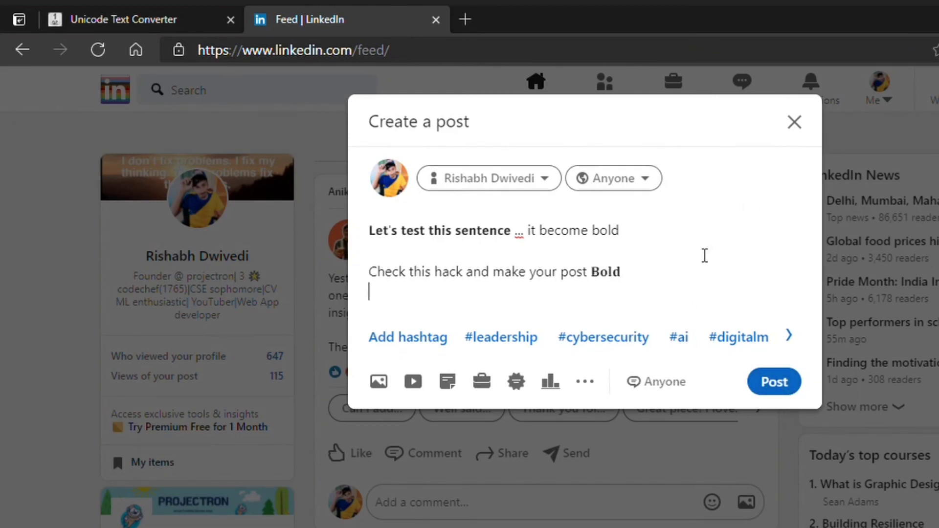
pyautogui.press('Return')
pyautogui.write('Thanls ')
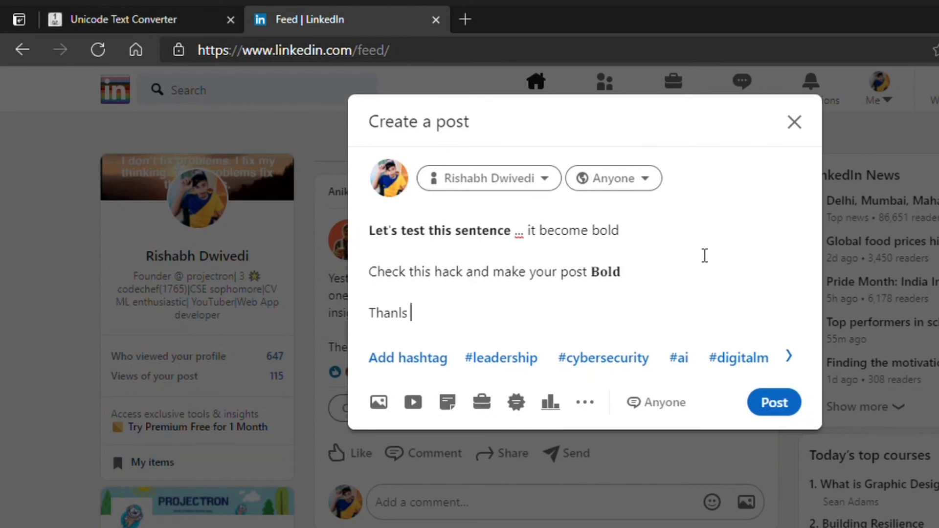
pyautogui.write('ks everyone')
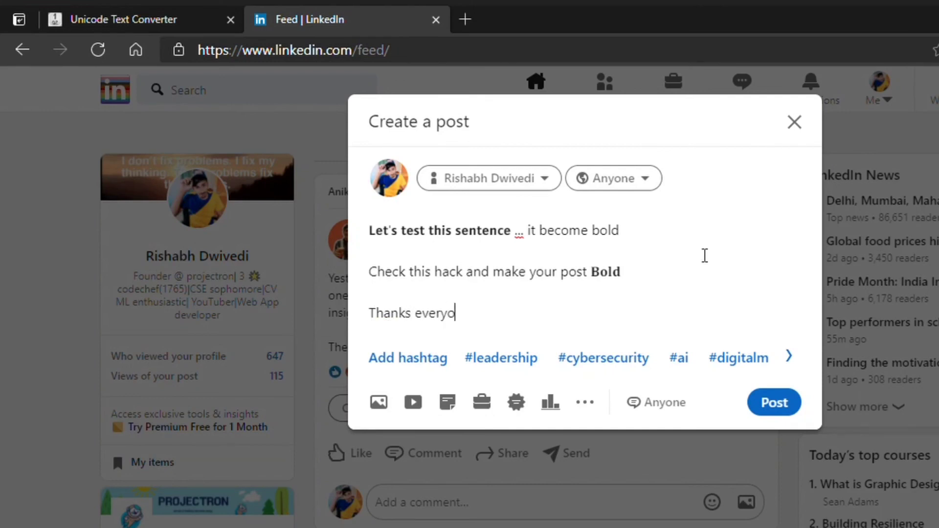